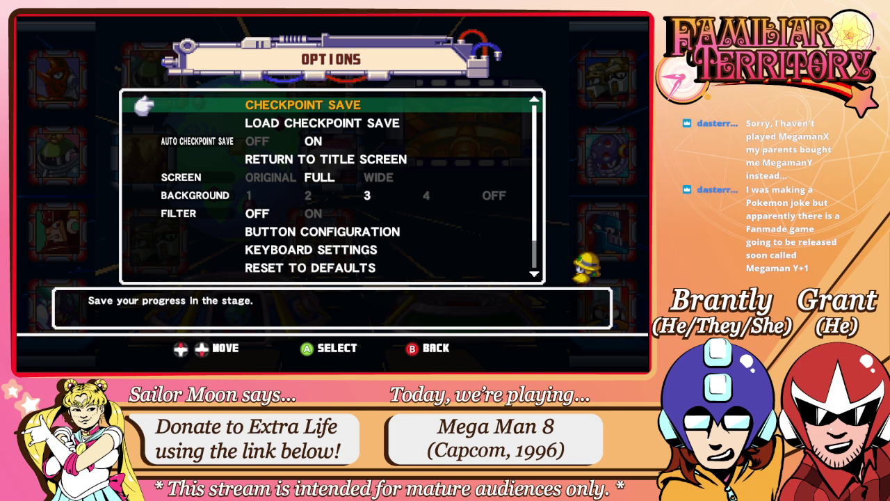
# Step: Switch to the drawing program with the Mega Man sketches and bring the empty fourth panel into close view
pyautogui.hotkey('alt', 'Tab')
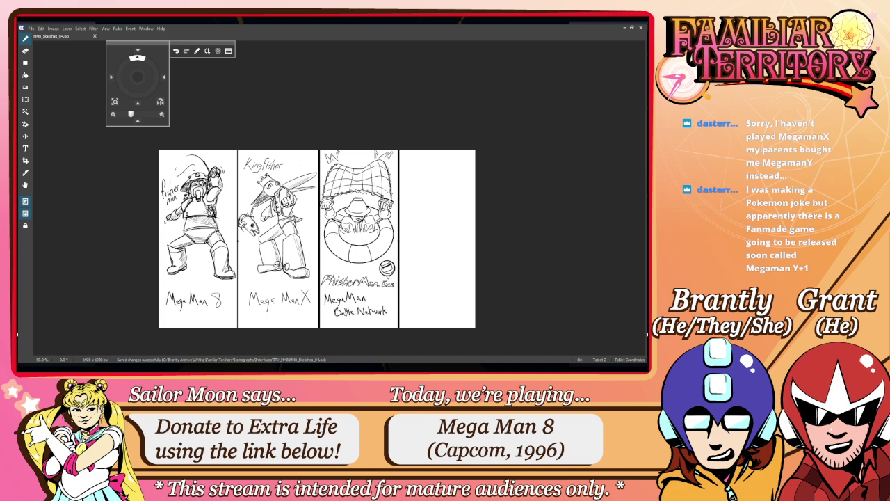
pyautogui.scroll(3, 438, 236)
pyautogui.moveTo(438, 236); pyautogui.dragTo(299, 227)
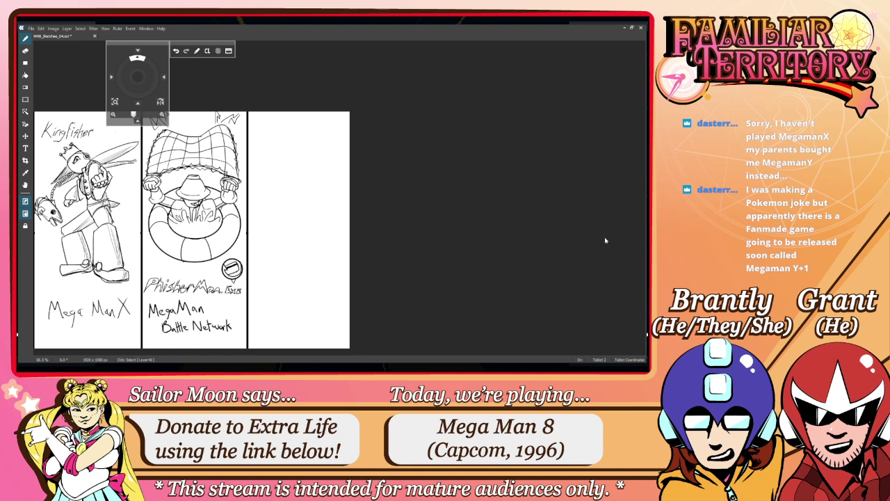
pyautogui.scroll(2, 346, 238)
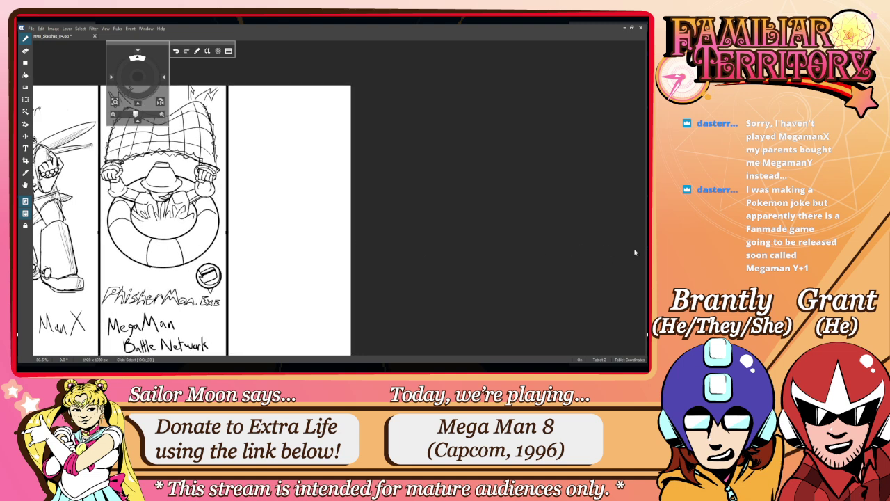
pyautogui.moveTo(332, 238); pyautogui.dragTo(340, 235)
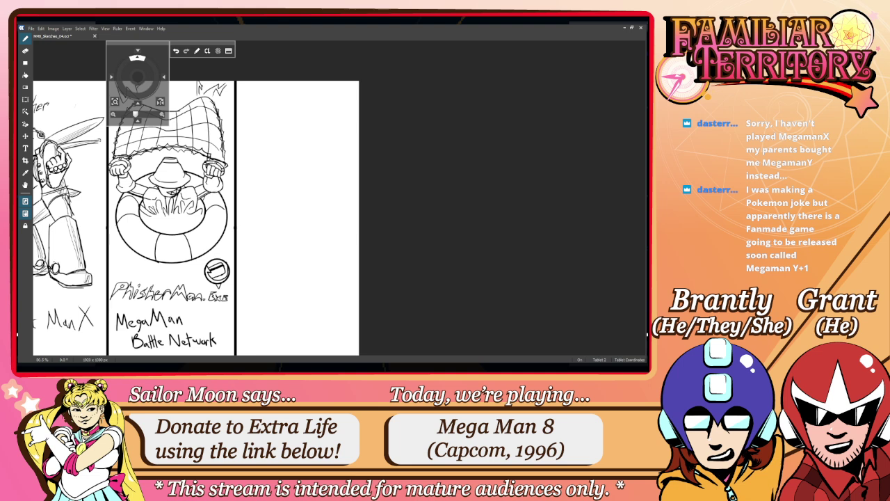
pyautogui.press('v')
pyautogui.moveTo(206, 204); pyautogui.dragTo(487, 206)
pyautogui.moveTo(300, 205); pyautogui.dragTo(295, 192)
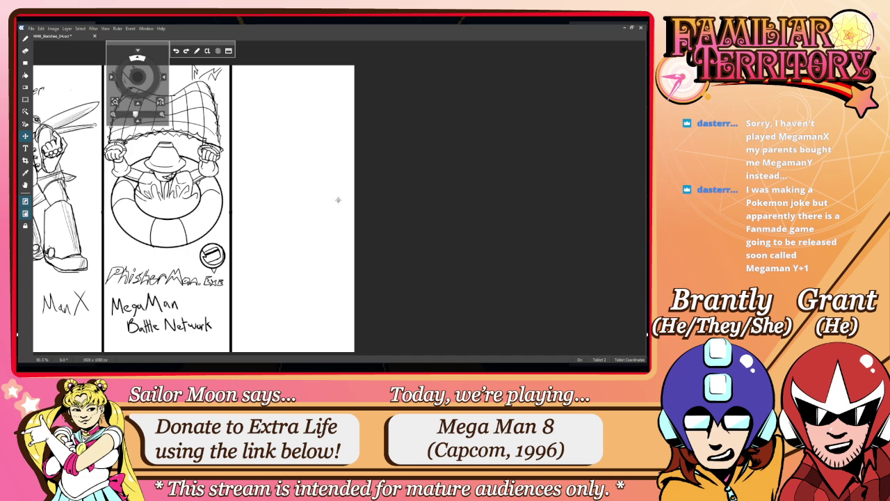
pyautogui.press('b')
pyautogui.moveTo(290, 181); pyautogui.dragTo(276, 203)
pyautogui.scroll(3, 283, 198)
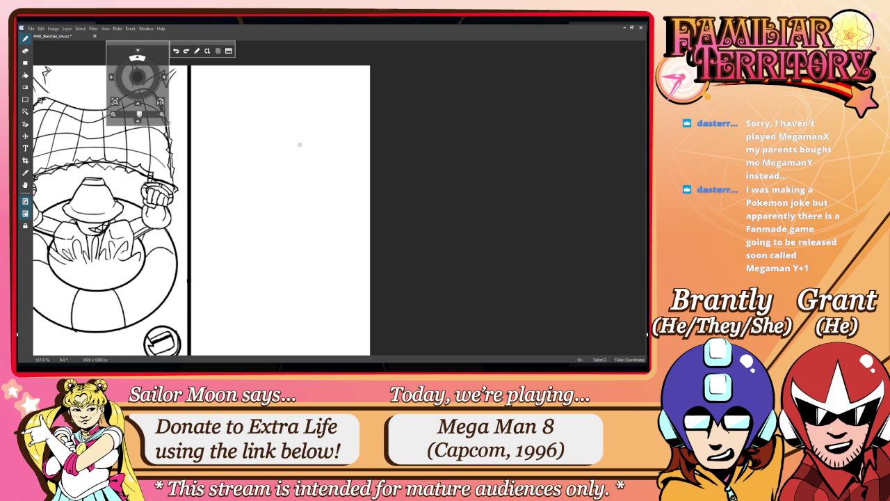
# Step: Sketch a rounded fish snout with a parted mouth in the upper part of the empty fourth panel
pyautogui.moveTo(297, 170)
pyautogui.mouseDown()
pyautogui.moveTo(288, 132)
pyautogui.moveTo(309, 140)
pyautogui.mouseUp()
pyautogui.hotkey('ctrl', 'z')
pyautogui.hotkey('ctrl', 'z')
pyautogui.moveTo(292, 141)
pyautogui.mouseDown()
pyautogui.moveTo(291, 151)
pyautogui.moveTo(310, 143)
pyautogui.mouseUp()
pyautogui.hotkey('ctrl', 'z')
pyautogui.press('e')
pyautogui.moveTo(297, 130)
pyautogui.mouseDown()
pyautogui.moveTo(287, 132)
pyautogui.moveTo(313, 132)
pyautogui.moveTo(318, 144)
pyautogui.moveTo(309, 150)
pyautogui.mouseUp()
pyautogui.press('p')
pyautogui.rightClick(313, 131)
pyautogui.moveTo(314, 132); pyautogui.dragTo(328, 139)
pyautogui.click(339, 170)
pyautogui.click(338, 171)
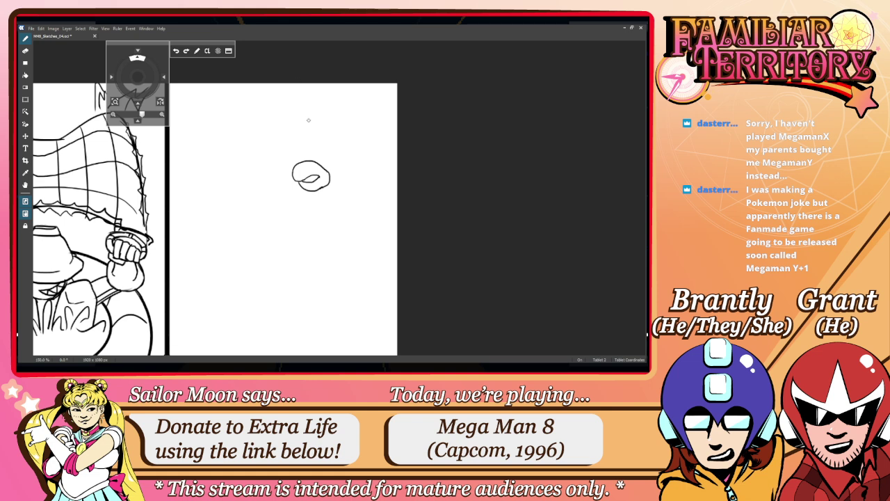
# Step: Sketch two angry, narrowed eyes directly above the fish snout
pyautogui.moveTo(329, 154); pyautogui.dragTo(325, 162)
pyautogui.moveTo(300, 163)
pyautogui.mouseDown()
pyautogui.moveTo(297, 155)
pyautogui.moveTo(305, 165)
pyautogui.moveTo(329, 160)
pyautogui.moveTo(300, 154)
pyautogui.moveTo(304, 162)
pyautogui.mouseUp()
pyautogui.hotkey('ctrl', 'z')
pyautogui.hotkey('ctrl', 'z')
pyautogui.hotkey('ctrl', 'z')
pyautogui.hotkey('ctrl', 'z')
pyautogui.hotkey('ctrl', 'z')
# Step: Draw the domed head outline around the eyes with a spiky fin crest running along its top
pyautogui.moveTo(308, 144)
pyautogui.mouseDown()
pyautogui.moveTo(306, 125)
pyautogui.moveTo(335, 128)
pyautogui.moveTo(307, 136)
pyautogui.moveTo(320, 127)
pyautogui.moveTo(339, 135)
pyautogui.mouseUp()
pyautogui.hotkey('ctrl', 'z')
pyautogui.hotkey('ctrl', 'z')
pyautogui.moveTo(308, 146)
pyautogui.mouseDown()
pyautogui.moveTo(308, 120)
pyautogui.moveTo(337, 127)
pyautogui.moveTo(308, 116)
pyautogui.moveTo(347, 152)
pyautogui.mouseUp()
pyautogui.hotkey('ctrl', 'z')
pyautogui.moveTo(297, 163)
pyautogui.mouseDown()
pyautogui.moveTo(308, 142)
pyautogui.moveTo(342, 148)
pyautogui.mouseUp()
pyautogui.hotkey('ctrl', 'z')
pyautogui.hotkey('ctrl', 'z')
pyautogui.hotkey('ctrl', 'z')
pyautogui.hotkey('ctrl', 'y')
pyautogui.hotkey('ctrl', 'z')
pyautogui.hotkey('ctrl', 'y')
pyautogui.hotkey('ctrl', 'z')
pyautogui.moveTo(311, 141)
pyautogui.mouseDown()
pyautogui.moveTo(336, 147)
pyautogui.moveTo(351, 169)
pyautogui.mouseUp()
pyautogui.hotkey('ctrl', 'z')
pyautogui.hotkey('ctrl', 'z')
pyautogui.moveTo(326, 142); pyautogui.dragTo(348, 173)
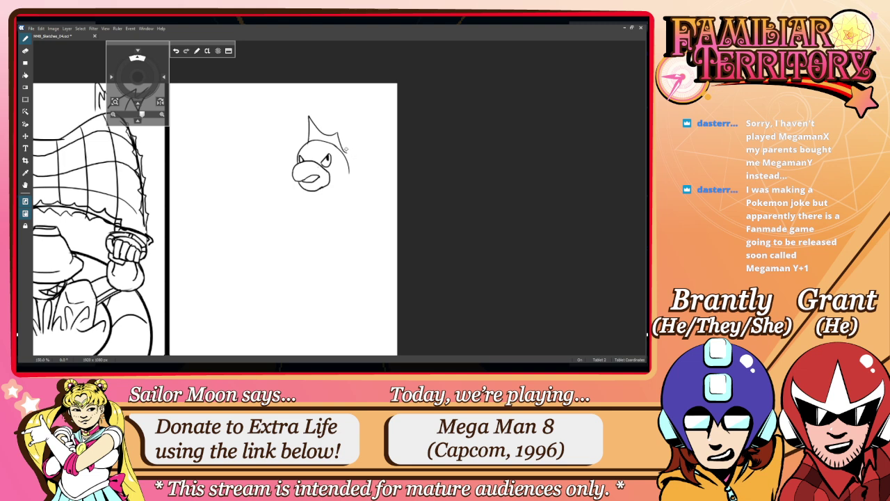
# Step: Extend the spiky fin down the back of the head with a second pointed section
pyautogui.moveTo(345, 152)
pyautogui.mouseDown()
pyautogui.moveTo(362, 153)
pyautogui.moveTo(351, 180)
pyautogui.mouseUp()
pyautogui.hotkey('ctrl', 'z')
pyautogui.hotkey('ctrl', 'z')
pyautogui.hotkey('ctrl', 'z')
pyautogui.moveTo(349, 168); pyautogui.dragTo(351, 190)
pyautogui.hotkey('ctrl', 'z')
pyautogui.hotkey('ctrl', 'z')
pyautogui.hotkey('ctrl', 'z')
pyautogui.press('space')
pyautogui.moveTo(320, 168); pyautogui.dragTo(336, 169)
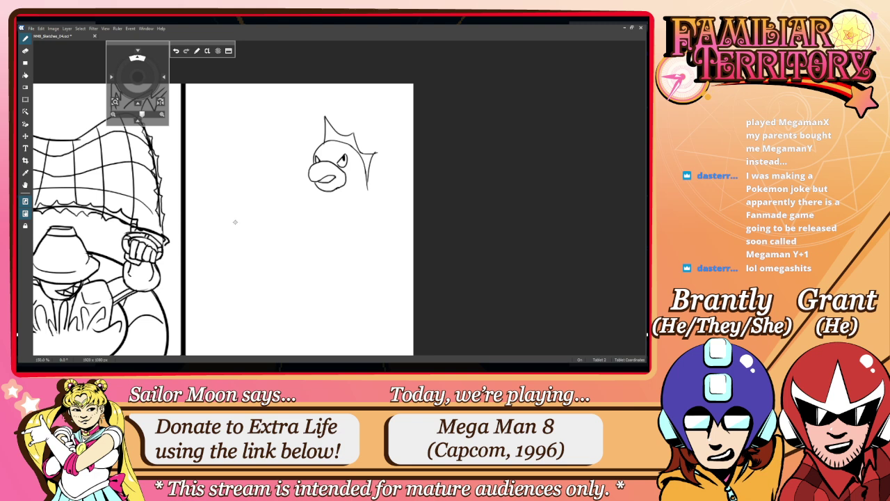
pyautogui.moveTo(243, 198); pyautogui.dragTo(243, 155)
pyautogui.hotkey('ctrl', 'z')
pyautogui.rightClick(338, 205)
pyautogui.moveTo(338, 205)
pyautogui.mouseDown()
pyautogui.moveTo(349, 190)
pyautogui.moveTo(342, 210)
pyautogui.mouseUp()
pyautogui.click(314, 242)
pyautogui.rightClick(339, 198)
pyautogui.press('e')
pyautogui.press('b')
pyautogui.press('e')
pyautogui.press('p')
# Step: Sketch the shoulder and open vest flap hanging behind the head on the character's far side
pyautogui.moveTo(400, 164); pyautogui.dragTo(391, 177)
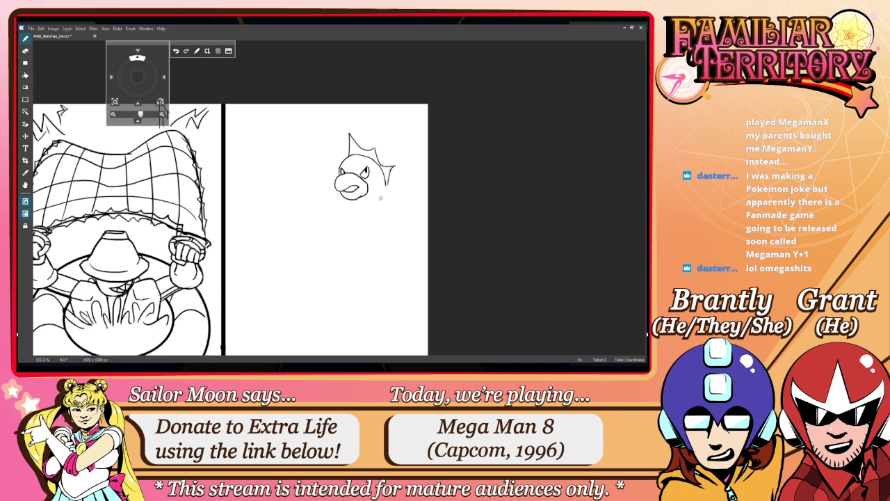
pyautogui.moveTo(388, 188); pyautogui.dragTo(400, 169)
pyautogui.moveTo(387, 188)
pyautogui.mouseDown()
pyautogui.moveTo(386, 204)
pyautogui.moveTo(401, 196)
pyautogui.moveTo(384, 187)
pyautogui.moveTo(379, 216)
pyautogui.mouseUp()
pyautogui.hotkey('ctrl', 'z')
pyautogui.hotkey('ctrl', 'z')
pyautogui.hotkey('ctrl', 'z')
pyautogui.moveTo(389, 182)
pyautogui.mouseDown()
pyautogui.moveTo(380, 232)
pyautogui.moveTo(406, 219)
pyautogui.moveTo(407, 175)
pyautogui.moveTo(393, 180)
pyautogui.mouseUp()
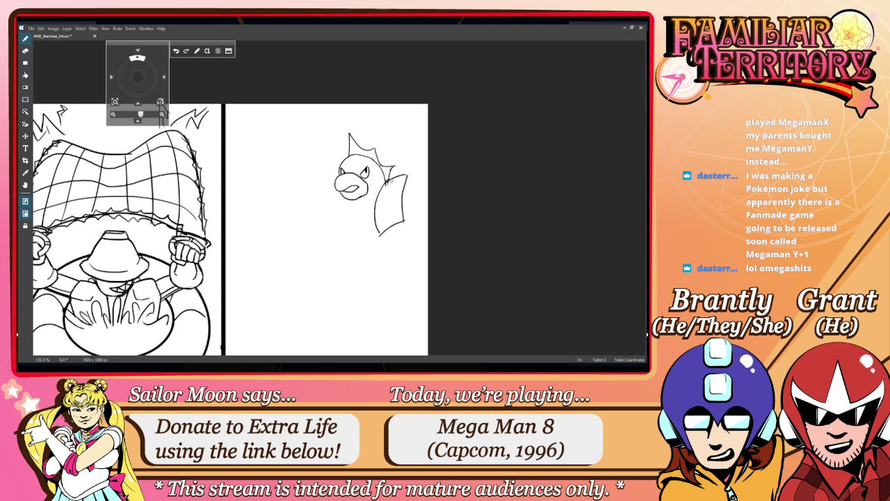
# Step: Draw the neckline under the chin and the matching vest flap on the character's near side
pyautogui.moveTo(350, 201)
pyautogui.mouseDown()
pyautogui.moveTo(324, 218)
pyautogui.moveTo(331, 250)
pyautogui.moveTo(351, 242)
pyautogui.moveTo(345, 202)
pyautogui.mouseUp()
pyautogui.hotkey('ctrl', 'z')
pyautogui.hotkey('ctrl', 'z')
pyautogui.hotkey('ctrl', 'z')
pyautogui.click(384, 183)
pyautogui.moveTo(346, 203)
pyautogui.mouseDown()
pyautogui.moveTo(375, 198)
pyautogui.moveTo(364, 205)
pyautogui.moveTo(389, 185)
pyautogui.moveTo(371, 196)
pyautogui.mouseUp()
pyautogui.hotkey('ctrl', 'z')
pyautogui.hotkey('ctrl', 'z')
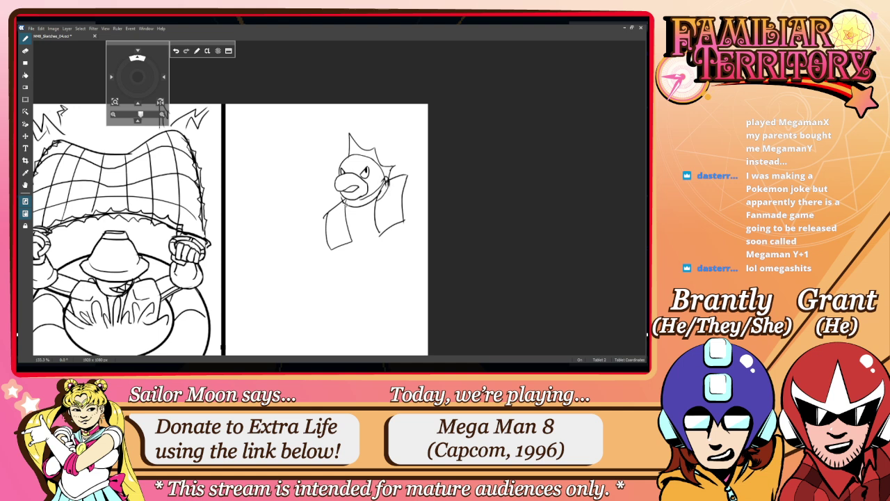
# Step: Erase the hems of both vest flaps and redraw the flaps longer
pyautogui.moveTo(357, 230); pyautogui.dragTo(356, 204)
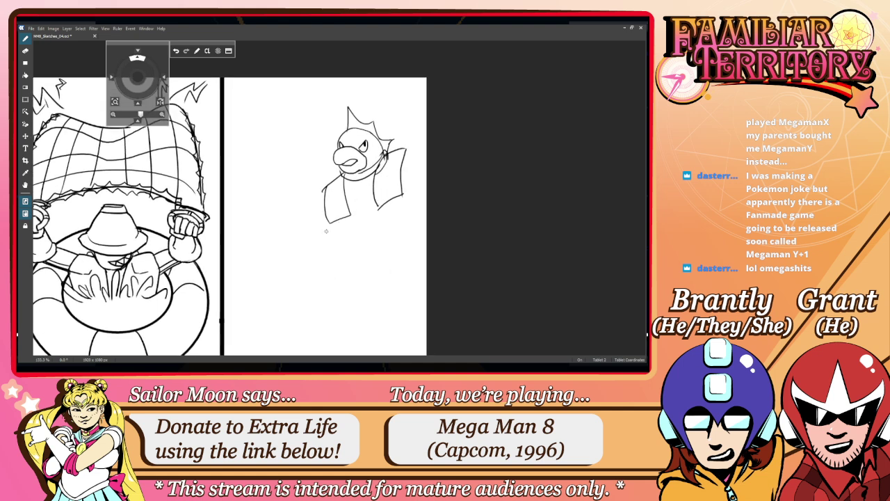
pyautogui.press('e')
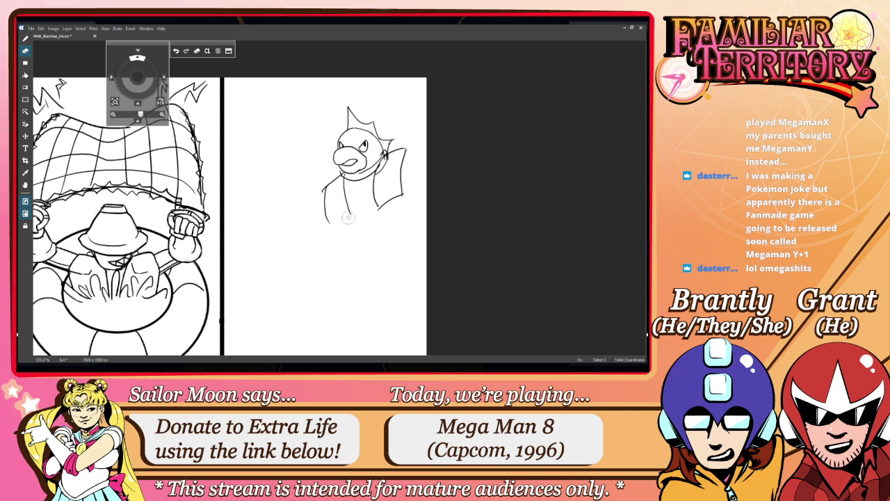
pyautogui.moveTo(385, 213)
pyautogui.mouseDown()
pyautogui.moveTo(401, 199)
pyautogui.moveTo(407, 206)
pyautogui.moveTo(341, 242)
pyautogui.moveTo(366, 224)
pyautogui.moveTo(337, 233)
pyautogui.moveTo(358, 229)
pyautogui.mouseUp()
pyautogui.press('p')
pyautogui.hotkey('ctrl', 'z')
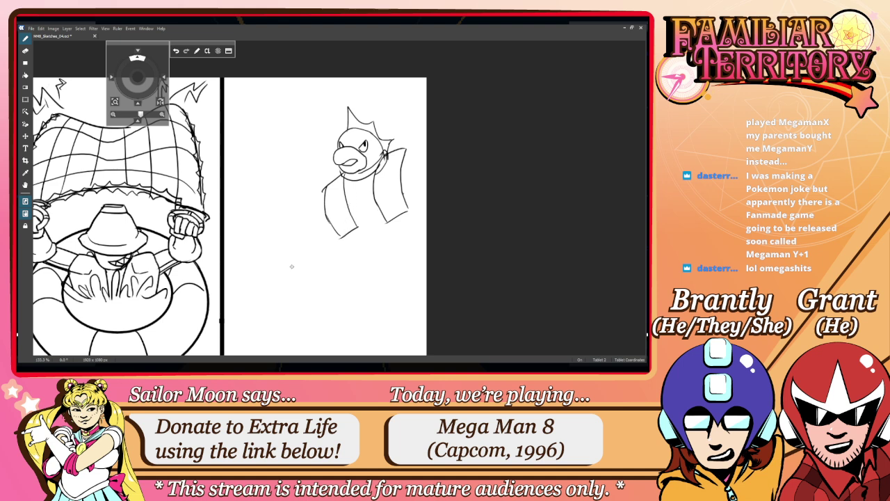
pyautogui.press('e')
pyautogui.press('p')
# Step: Draw a large clenched fist with separate fingers beside the near vest flap
pyautogui.moveTo(323, 189)
pyautogui.mouseDown()
pyautogui.moveTo(287, 244)
pyautogui.moveTo(325, 204)
pyautogui.moveTo(322, 194)
pyautogui.moveTo(306, 205)
pyautogui.moveTo(286, 248)
pyautogui.mouseUp()
pyautogui.hotkey('ctrl', 'z')
pyautogui.hotkey('ctrl', 'z')
pyautogui.moveTo(285, 263); pyautogui.dragTo(328, 213)
pyautogui.hotkey('ctrl', 'z')
pyautogui.hotkey('ctrl', 'z')
pyautogui.moveTo(316, 187)
pyautogui.mouseDown()
pyautogui.moveTo(317, 208)
pyautogui.moveTo(323, 190)
pyautogui.moveTo(287, 206)
pyautogui.moveTo(305, 214)
pyautogui.moveTo(293, 221)
pyautogui.moveTo(319, 212)
pyautogui.moveTo(316, 228)
pyautogui.mouseUp()
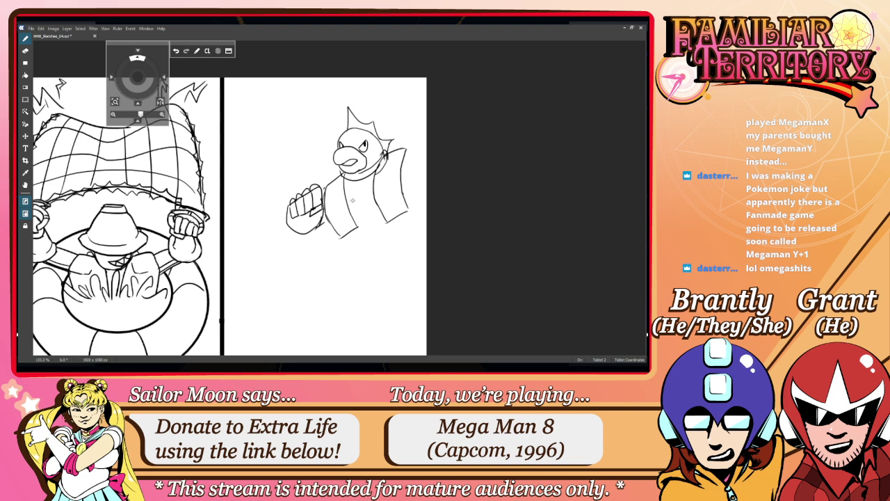
# Step: Select the sketched character, move it toward the panel's left edge, and clear the selection
pyautogui.click(26, 136)
pyautogui.click(25, 100)
pyautogui.moveTo(391, 110)
pyautogui.mouseDown()
pyautogui.moveTo(269, 218)
pyautogui.moveTo(415, 237)
pyautogui.moveTo(428, 184)
pyautogui.moveTo(351, 180)
pyautogui.moveTo(344, 170)
pyautogui.mouseUp()
pyautogui.press('k')
pyautogui.hotkey('ctrl', 'd')
# Step: Draw the bent front leg below the vest, ending in a wide boot with a heeled sole
pyautogui.press('p')
pyautogui.moveTo(298, 242)
pyautogui.mouseDown()
pyautogui.moveTo(324, 240)
pyautogui.moveTo(252, 254)
pyautogui.moveTo(261, 270)
pyautogui.moveTo(248, 263)
pyautogui.moveTo(291, 251)
pyautogui.moveTo(260, 270)
pyautogui.moveTo(250, 257)
pyautogui.moveTo(252, 268)
pyautogui.moveTo(301, 256)
pyautogui.moveTo(303, 281)
pyautogui.mouseUp()
pyautogui.hotkey('ctrl', 'z')
pyautogui.press('e')
pyautogui.press('b')
pyautogui.hotkey('ctrl', 'z')
pyautogui.moveTo(250, 255)
pyautogui.mouseDown()
pyautogui.moveTo(269, 296)
pyautogui.moveTo(304, 289)
pyautogui.moveTo(258, 291)
pyautogui.moveTo(256, 312)
pyautogui.moveTo(309, 299)
pyautogui.mouseUp()
pyautogui.hotkey('ctrl', 'z')
pyautogui.moveTo(290, 248); pyautogui.dragTo(316, 244)
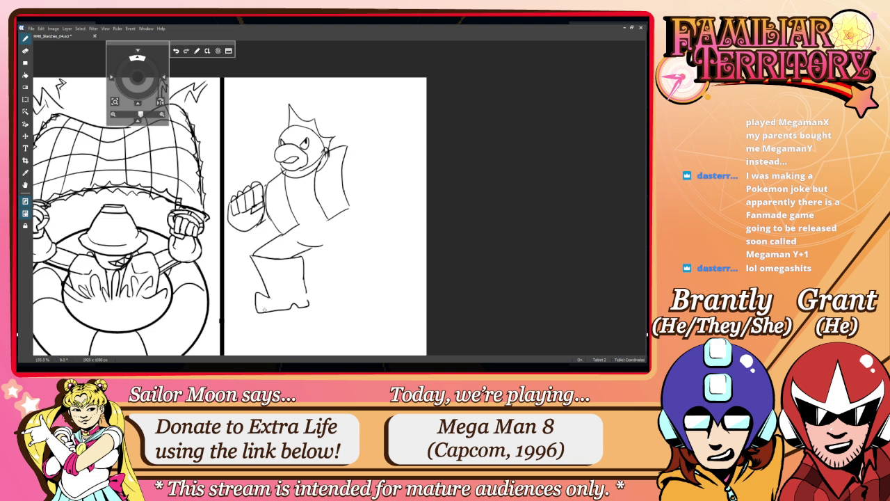
pyautogui.moveTo(255, 309)
pyautogui.mouseDown()
pyautogui.moveTo(278, 318)
pyautogui.moveTo(310, 310)
pyautogui.mouseUp()
# Step: Sketch the hip and thigh of the rear leg down to the knee below the far vest flap
pyautogui.moveTo(322, 245)
pyautogui.mouseDown()
pyautogui.moveTo(343, 248)
pyautogui.moveTo(334, 251)
pyautogui.mouseUp()
pyautogui.hotkey('ctrl', 'z')
pyautogui.hotkey('ctrl', 'z')
pyautogui.moveTo(344, 211); pyautogui.dragTo(360, 247)
pyautogui.hotkey('ctrl', 'z')
pyautogui.moveTo(346, 210)
pyautogui.mouseDown()
pyautogui.moveTo(356, 245)
pyautogui.moveTo(332, 254)
pyautogui.moveTo(361, 255)
pyautogui.mouseUp()
pyautogui.press('e')
pyautogui.press('p')
pyautogui.moveTo(360, 249)
pyautogui.mouseDown()
pyautogui.moveTo(348, 262)
pyautogui.moveTo(359, 254)
pyautogui.moveTo(329, 259)
pyautogui.moveTo(362, 243)
pyautogui.moveTo(387, 262)
pyautogui.moveTo(368, 252)
pyautogui.moveTo(376, 264)
pyautogui.mouseUp()
pyautogui.hotkey('ctrl', 'z')
pyautogui.hotkey('ctrl', 'z')
pyautogui.hotkey('ctrl', 'z')
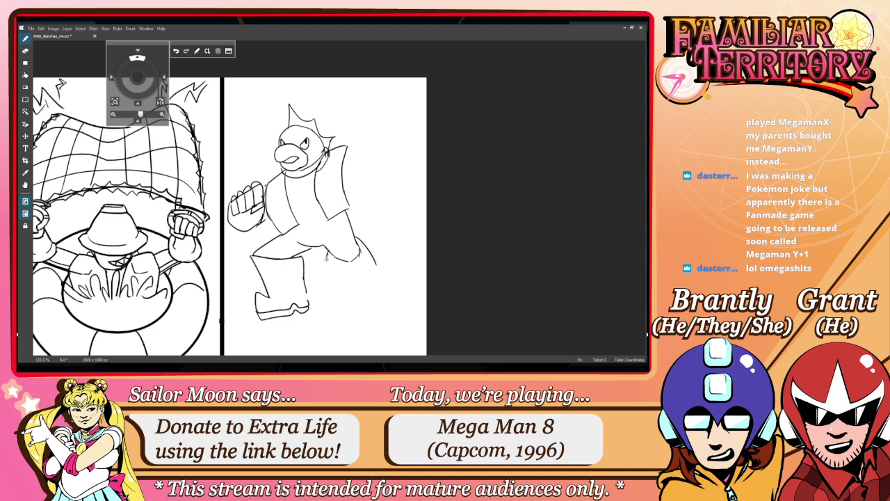
# Step: Draw the rear leg's lower part stretched outward and finish it with a boot
pyautogui.press('e')
pyautogui.press('b')
pyautogui.moveTo(327, 252)
pyautogui.mouseDown()
pyautogui.moveTo(330, 268)
pyautogui.moveTo(366, 301)
pyautogui.mouseUp()
pyautogui.hotkey('ctrl', 'z')
pyautogui.moveTo(328, 266); pyautogui.dragTo(366, 299)
pyautogui.moveTo(374, 260); pyautogui.dragTo(387, 283)
pyautogui.hotkey('ctrl', 'z')
pyautogui.moveTo(362, 245); pyautogui.dragTo(392, 288)
pyautogui.moveTo(366, 303)
pyautogui.mouseDown()
pyautogui.moveTo(400, 314)
pyautogui.moveTo(393, 285)
pyautogui.moveTo(397, 306)
pyautogui.moveTo(376, 321)
pyautogui.moveTo(399, 316)
pyautogui.moveTo(401, 306)
pyautogui.moveTo(395, 298)
pyautogui.moveTo(373, 303)
pyautogui.moveTo(399, 308)
pyautogui.mouseUp()
pyautogui.hotkey('ctrl', 'z')
# Step: Erase the straight edge of the front boot's shaft and redraw it with a folded cuff and curved sides
pyautogui.press('e')
pyautogui.moveTo(302, 260)
pyautogui.mouseDown()
pyautogui.moveTo(305, 290)
pyautogui.moveTo(305, 259)
pyautogui.moveTo(296, 277)
pyautogui.moveTo(306, 303)
pyautogui.mouseUp()
pyautogui.press('b')
pyautogui.moveTo(252, 260)
pyautogui.mouseDown()
pyautogui.moveTo(265, 287)
pyautogui.moveTo(254, 267)
pyautogui.mouseUp()
pyautogui.press('e')
pyautogui.press('b')
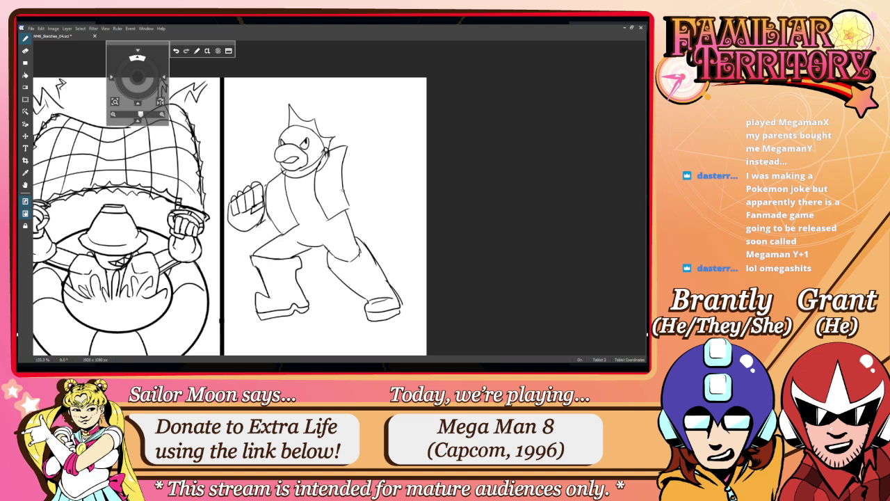
# Step: Refine the vest with an armhole edge on the far side and an inner opening line on the near side
pyautogui.moveTo(350, 208); pyautogui.dragTo(353, 153)
pyautogui.moveTo(301, 212); pyautogui.dragTo(300, 227)
pyautogui.moveTo(291, 172); pyautogui.dragTo(299, 217)
# Step: Draw the far hand as a raised round fist with fingers beside the vest's shoulder
pyautogui.moveTo(358, 149); pyautogui.dragTo(352, 172)
pyautogui.hotkey('ctrl', 'z')
pyautogui.moveTo(357, 153)
pyautogui.mouseDown()
pyautogui.moveTo(352, 178)
pyautogui.moveTo(392, 167)
pyautogui.moveTo(359, 155)
pyautogui.moveTo(387, 146)
pyautogui.mouseUp()
pyautogui.moveTo(366, 174)
pyautogui.mouseDown()
pyautogui.moveTo(358, 179)
pyautogui.moveTo(363, 188)
pyautogui.mouseUp()
pyautogui.moveTo(366, 186)
pyautogui.mouseDown()
pyautogui.moveTo(390, 160)
pyautogui.moveTo(349, 146)
pyautogui.moveTo(378, 138)
pyautogui.moveTo(396, 176)
pyautogui.moveTo(387, 187)
pyautogui.moveTo(397, 176)
pyautogui.mouseUp()
pyautogui.hotkey('ctrl', 'z')
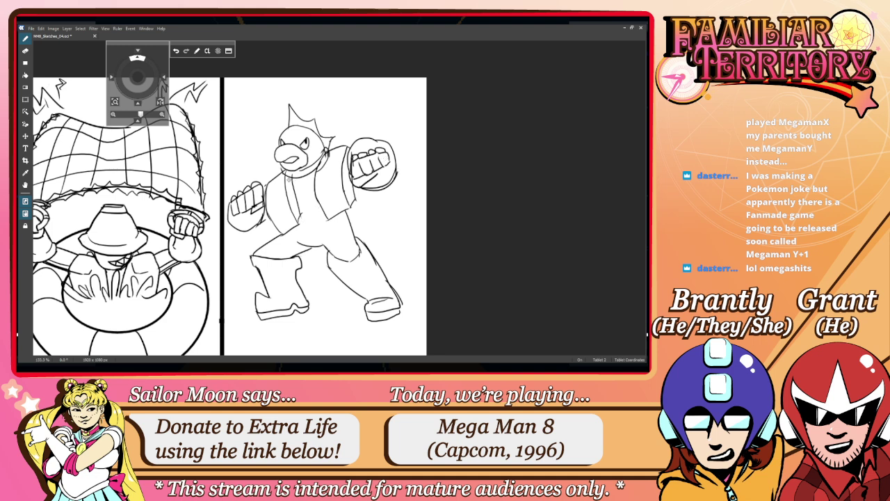
# Step: Add abdominal and waist detail lines to the torso between the vest flaps
pyautogui.moveTo(296, 195)
pyautogui.mouseDown()
pyautogui.moveTo(343, 218)
pyautogui.moveTo(304, 215)
pyautogui.mouseUp()
pyautogui.moveTo(304, 217); pyautogui.dragTo(324, 222)
pyautogui.moveTo(319, 217); pyautogui.dragTo(325, 204)
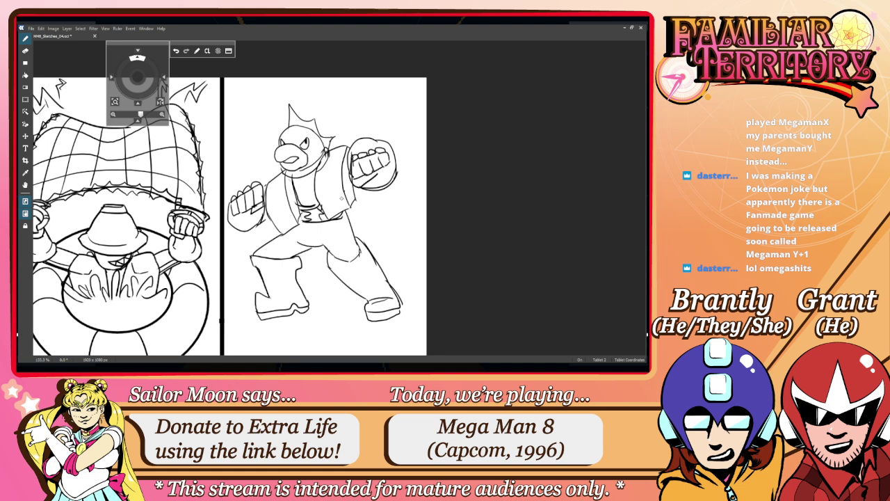
# Step: Draw the eyes and rounded face of a second fish-like creature above the fighter's raised fist
pyautogui.press('space')
pyautogui.moveTo(385, 177); pyautogui.dragTo(366, 184)
pyautogui.press('v')
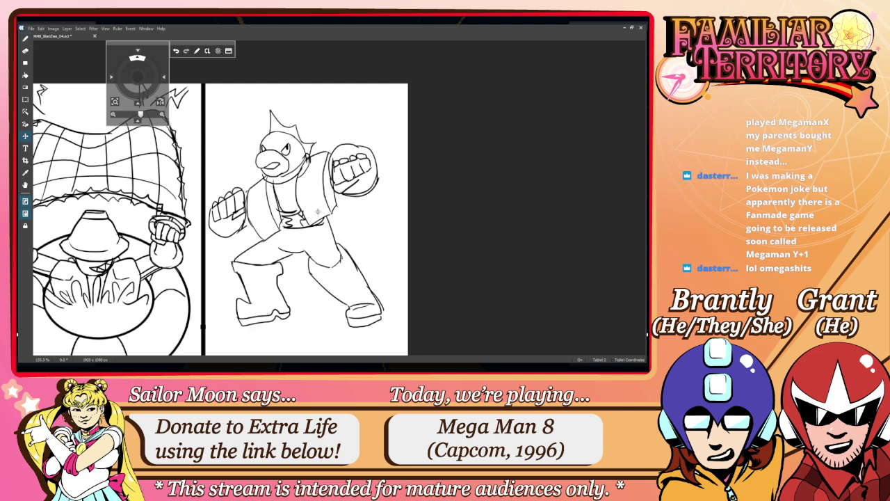
pyautogui.press('b')
pyautogui.moveTo(341, 101)
pyautogui.mouseDown()
pyautogui.moveTo(340, 128)
pyautogui.moveTo(352, 105)
pyautogui.moveTo(353, 114)
pyautogui.mouseUp()
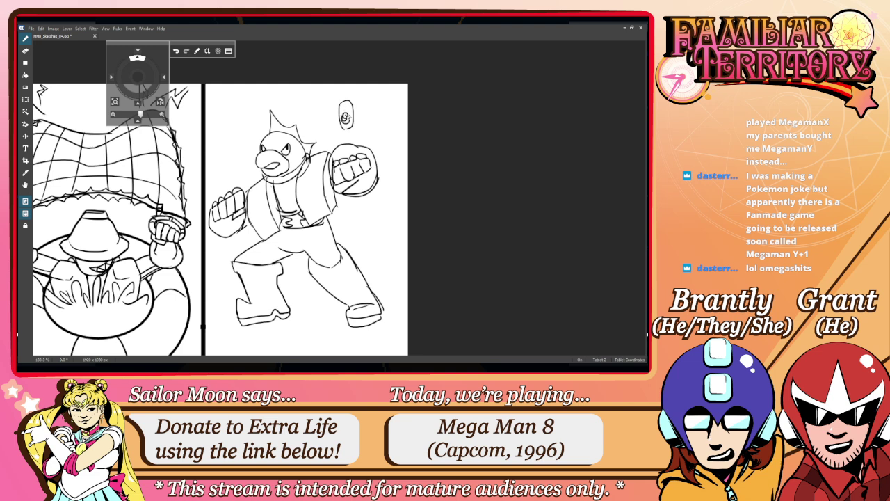
pyautogui.moveTo(360, 108); pyautogui.dragTo(371, 117)
pyautogui.hotkey('ctrl', 'z')
pyautogui.hotkey('ctrl', 'z')
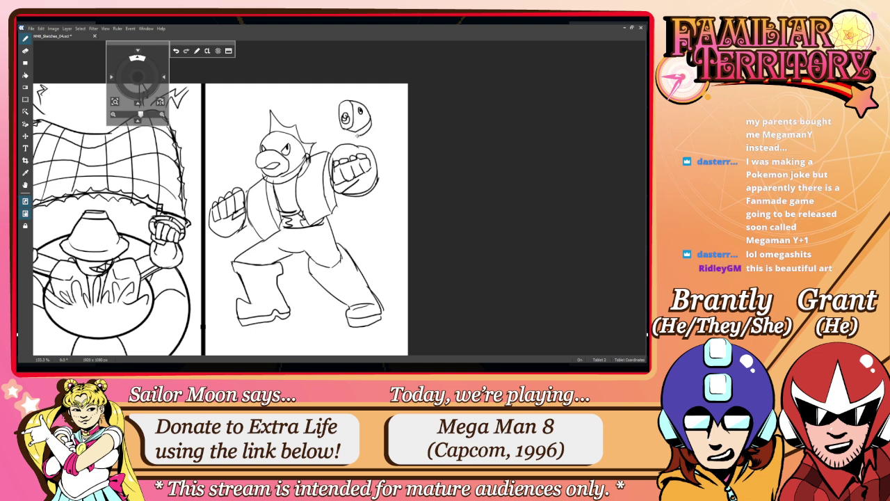
# Step: Draw the creature's lower jaw beneath its face and rough in its shoulder lines on both sides
pyautogui.moveTo(352, 132); pyautogui.dragTo(360, 140)
pyautogui.hotkey('ctrl', 'z')
pyautogui.moveTo(353, 132)
pyautogui.mouseDown()
pyautogui.moveTo(362, 143)
pyautogui.moveTo(393, 126)
pyautogui.moveTo(333, 135)
pyautogui.moveTo(320, 117)
pyautogui.moveTo(329, 131)
pyautogui.moveTo(396, 127)
pyautogui.moveTo(385, 109)
pyautogui.moveTo(406, 154)
pyautogui.mouseUp()
pyautogui.hotkey('ctrl', 'z')
pyautogui.hotkey('ctrl', 'z')
pyautogui.press('e')
pyautogui.press('p')
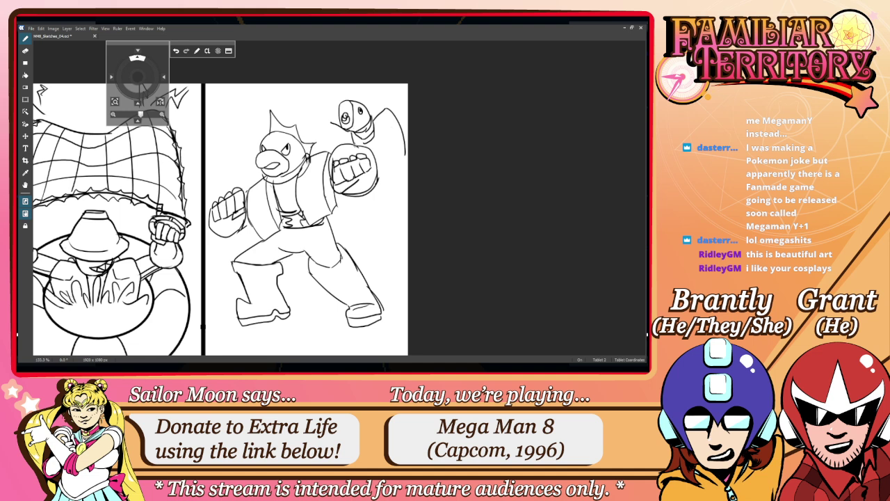
# Step: Draw the creature's torso side and its two arms, one raised with a fist reaching the panel's upper edge
pyautogui.moveTo(375, 128)
pyautogui.mouseDown()
pyautogui.moveTo(388, 171)
pyautogui.moveTo(407, 155)
pyautogui.moveTo(387, 169)
pyautogui.mouseUp()
pyautogui.moveTo(351, 132)
pyautogui.mouseDown()
pyautogui.moveTo(361, 143)
pyautogui.moveTo(328, 150)
pyautogui.moveTo(319, 114)
pyautogui.moveTo(315, 140)
pyautogui.mouseUp()
pyautogui.hotkey('ctrl', 'z')
pyautogui.hotkey('ctrl', 'z')
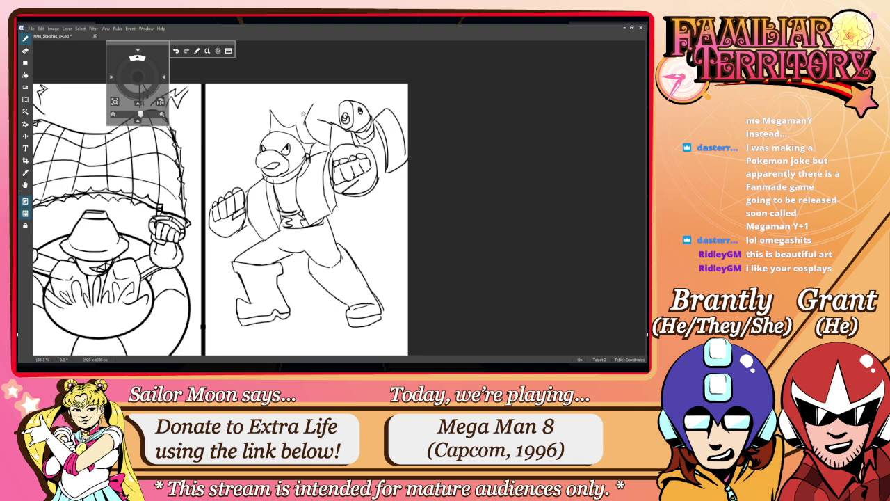
pyautogui.moveTo(303, 127)
pyautogui.mouseDown()
pyautogui.moveTo(325, 121)
pyautogui.moveTo(299, 114)
pyautogui.moveTo(315, 96)
pyautogui.mouseUp()
pyautogui.hotkey('ctrl', 'z')
pyautogui.moveTo(334, 91); pyautogui.dragTo(320, 84)
pyautogui.moveTo(387, 112)
pyautogui.mouseDown()
pyautogui.moveTo(397, 102)
pyautogui.moveTo(391, 92)
pyautogui.moveTo(413, 105)
pyautogui.mouseUp()
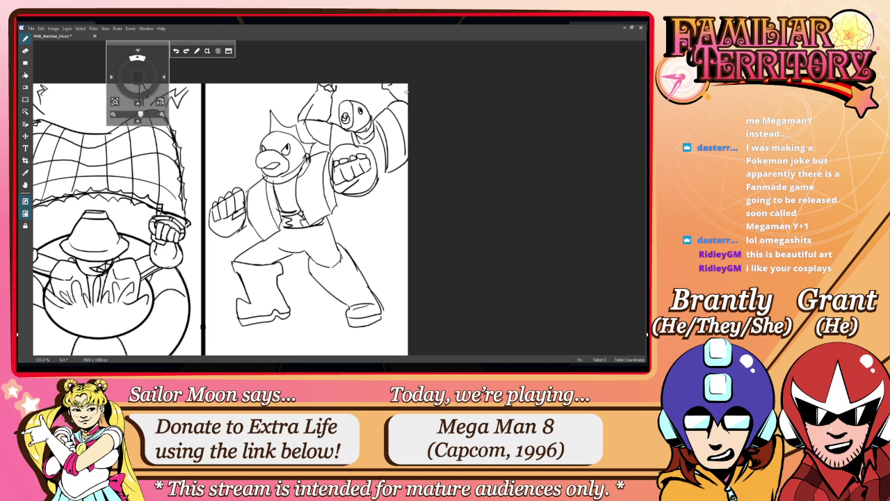
# Step: Clean up the overlapping lines where the creature's raised arm meets the fighter's head fin
pyautogui.press('e')
pyautogui.moveTo(310, 110)
pyautogui.mouseDown()
pyautogui.moveTo(300, 120)
pyautogui.moveTo(312, 123)
pyautogui.moveTo(291, 121)
pyautogui.moveTo(298, 131)
pyautogui.moveTo(298, 119)
pyautogui.moveTo(299, 132)
pyautogui.mouseUp()
pyautogui.press('p')
pyautogui.press('e')
pyautogui.press('b')
pyautogui.moveTo(303, 125); pyautogui.dragTo(307, 119)
pyautogui.hotkey('ctrl', 'z')
# Step: Draw a jagged, lightning-shaped tail trailing from the creature's body below the fighter's raised fist
pyautogui.moveTo(386, 158); pyautogui.dragTo(380, 170)
pyautogui.hotkey('ctrl', 'z')
pyautogui.moveTo(376, 192)
pyautogui.mouseDown()
pyautogui.moveTo(391, 189)
pyautogui.moveTo(396, 213)
pyautogui.moveTo(359, 215)
pyautogui.moveTo(383, 225)
pyautogui.moveTo(379, 245)
pyautogui.moveTo(392, 219)
pyautogui.moveTo(384, 215)
pyautogui.mouseUp()
pyautogui.hotkey('ctrl', 'z')
pyautogui.hotkey('ctrl', 'z')
pyautogui.hotkey('ctrl', 'z')
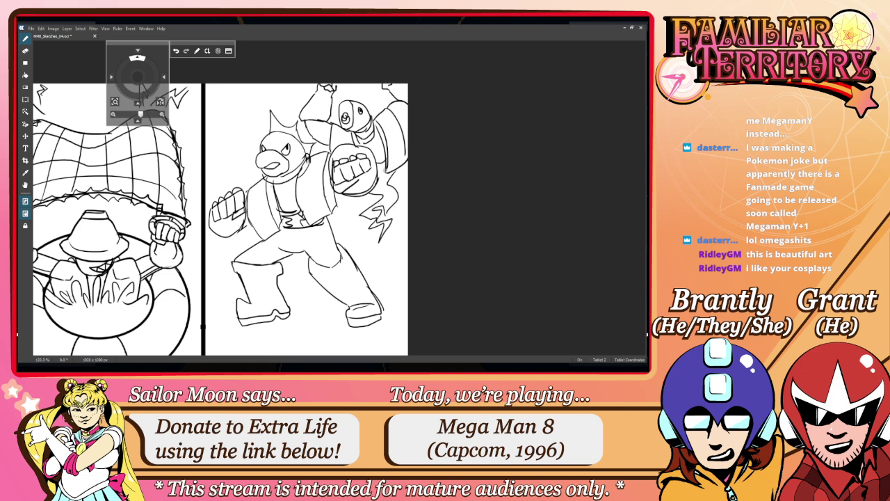
# Step: Erase the fighter's front shin and boot below the thigh
pyautogui.rightClick(335, 260)
pyautogui.moveTo(334, 260); pyautogui.dragTo(354, 212)
pyautogui.press('e')
pyautogui.moveTo(259, 268)
pyautogui.mouseDown()
pyautogui.moveTo(279, 287)
pyautogui.moveTo(256, 249)
pyautogui.moveTo(295, 276)
pyautogui.moveTo(313, 259)
pyautogui.moveTo(244, 207)
pyautogui.moveTo(252, 217)
pyautogui.moveTo(300, 221)
pyautogui.moveTo(283, 218)
pyautogui.mouseUp()
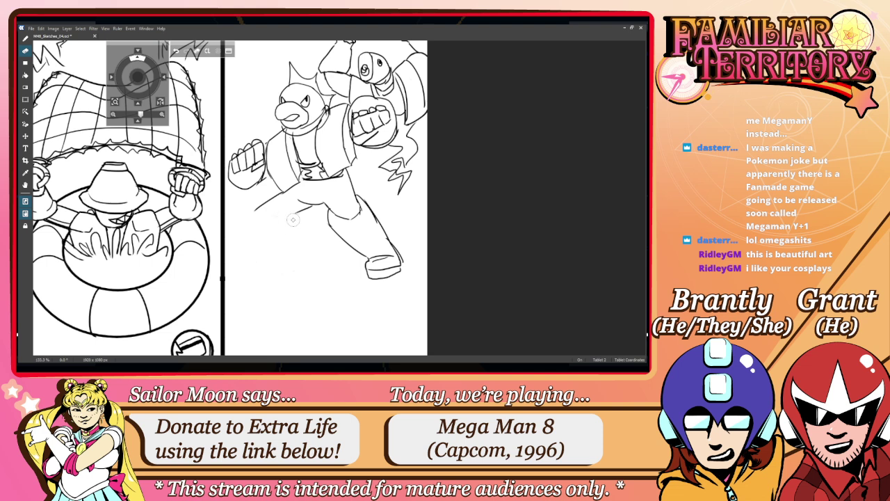
# Step: Draw a curved, wave-like ground line across the panel, passing under the rear boot
pyautogui.press('b')
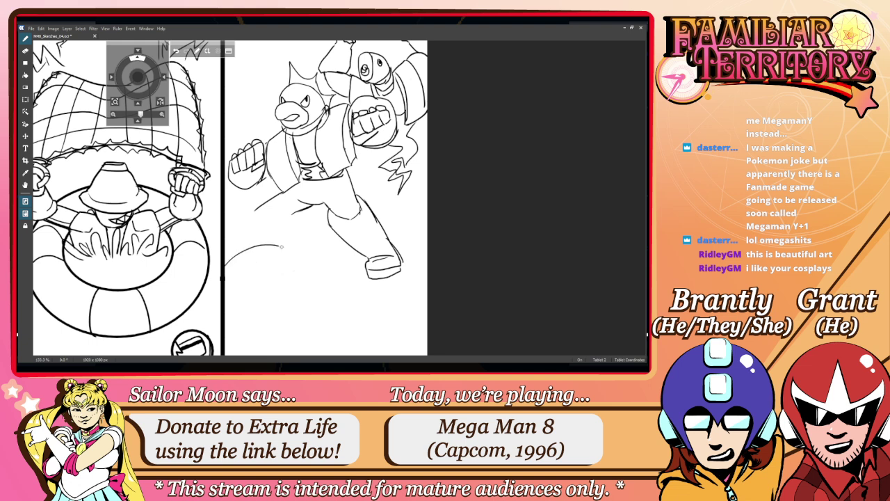
pyautogui.moveTo(433, 224); pyautogui.dragTo(371, 277)
pyautogui.hotkey('ctrl', 'z')
pyautogui.moveTo(434, 227)
pyautogui.mouseDown()
pyautogui.moveTo(376, 282)
pyautogui.moveTo(319, 263)
pyautogui.mouseUp()
pyautogui.hotkey('ctrl', 'z')
pyautogui.moveTo(399, 279)
pyautogui.mouseDown()
pyautogui.moveTo(306, 248)
pyautogui.moveTo(224, 267)
pyautogui.moveTo(312, 248)
pyautogui.moveTo(251, 261)
pyautogui.moveTo(226, 294)
pyautogui.mouseUp()
pyautogui.hotkey('ctrl', 'z')
pyautogui.hotkey('ctrl', 'z')
pyautogui.hotkey('ctrl', 'z')
pyautogui.moveTo(313, 251)
pyautogui.mouseDown()
pyautogui.moveTo(285, 248)
pyautogui.moveTo(226, 274)
pyautogui.mouseUp()
pyautogui.hotkey('ctrl', 'z')
pyautogui.moveTo(311, 248); pyautogui.dragTo(226, 272)
pyautogui.hotkey('ctrl', 'z')
pyautogui.moveTo(307, 249)
pyautogui.mouseDown()
pyautogui.moveTo(251, 260)
pyautogui.moveTo(239, 274)
pyautogui.moveTo(259, 255)
pyautogui.moveTo(232, 269)
pyautogui.mouseUp()
pyautogui.hotkey('ctrl', 'z')
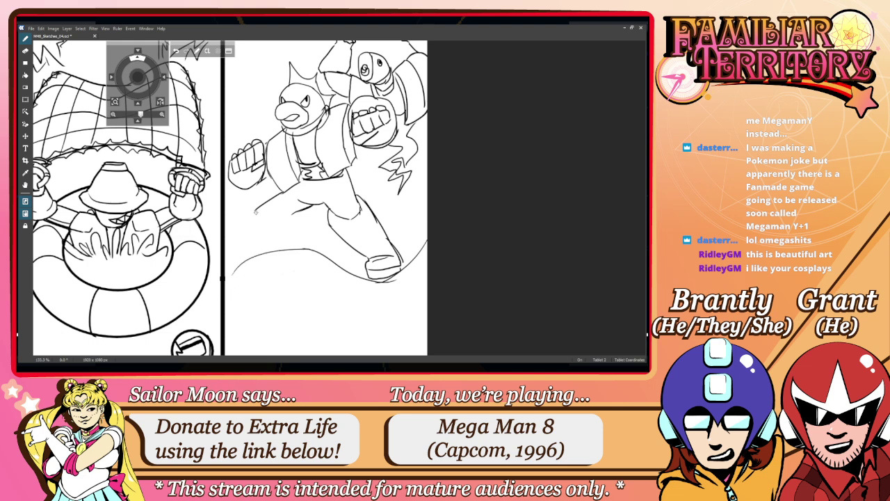
# Step: Redraw the front lower leg shorter and bent back, with its boot resting on the ground line
pyautogui.moveTo(254, 213)
pyautogui.mouseDown()
pyautogui.moveTo(300, 211)
pyautogui.moveTo(251, 215)
pyautogui.moveTo(290, 230)
pyautogui.mouseUp()
pyautogui.hotkey('ctrl', 'z')
pyautogui.hotkey('ctrl', 'z')
pyautogui.hotkey('ctrl', 'y')
pyautogui.moveTo(255, 211); pyautogui.dragTo(245, 226)
pyautogui.hotkey('ctrl', 'z')
pyautogui.moveTo(298, 213)
pyautogui.mouseDown()
pyautogui.moveTo(264, 268)
pyautogui.moveTo(252, 260)
pyautogui.mouseUp()
pyautogui.hotkey('ctrl', 'z')
pyautogui.hotkey('ctrl', 'z')
pyautogui.hotkey('ctrl', 'z')
pyautogui.hotkey('ctrl', 'z')
pyautogui.moveTo(298, 212)
pyautogui.mouseDown()
pyautogui.moveTo(254, 226)
pyautogui.moveTo(284, 239)
pyautogui.moveTo(308, 237)
pyautogui.mouseUp()
pyautogui.moveTo(270, 240)
pyautogui.mouseDown()
pyautogui.moveTo(269, 249)
pyautogui.moveTo(308, 247)
pyautogui.moveTo(311, 236)
pyautogui.moveTo(294, 243)
pyautogui.moveTo(313, 242)
pyautogui.moveTo(301, 233)
pyautogui.mouseUp()
# Step: Add a curved cuff line to the rear leg and a short line between the vest and raised fist
pyautogui.moveTo(376, 212)
pyautogui.mouseDown()
pyautogui.moveTo(337, 222)
pyautogui.moveTo(349, 229)
pyautogui.mouseUp()
pyautogui.hotkey('ctrl', 'z')
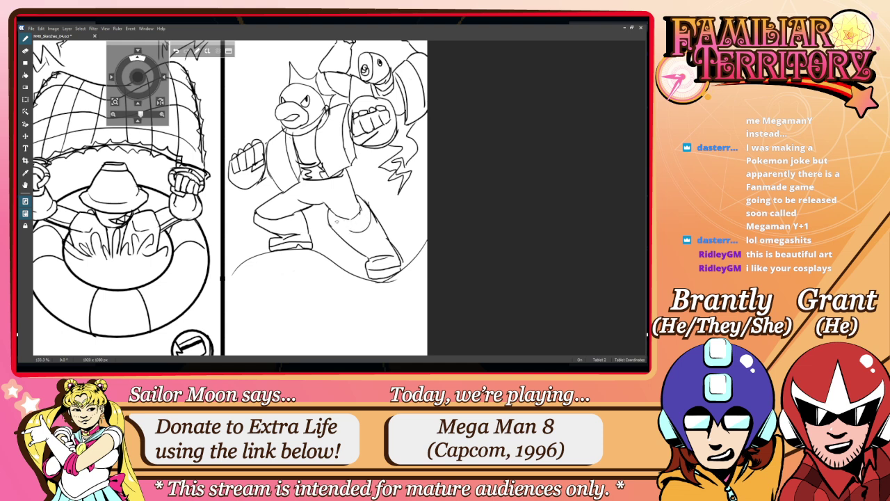
pyautogui.moveTo(339, 196); pyautogui.dragTo(304, 227)
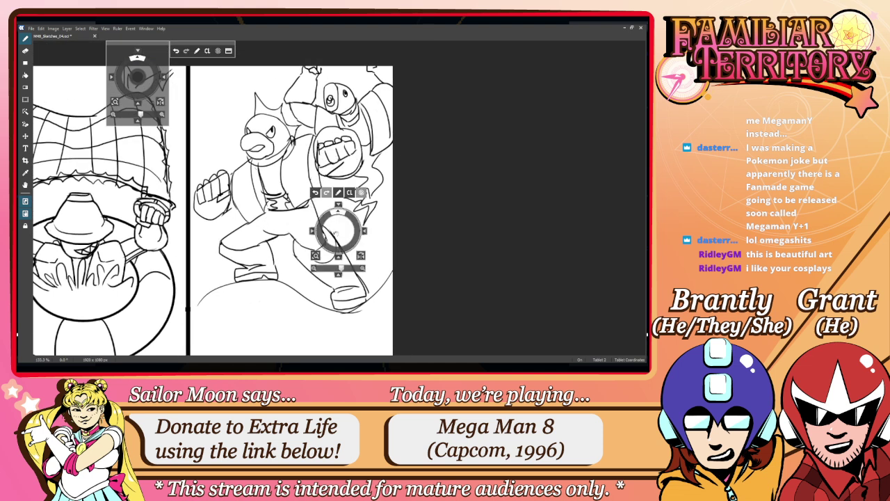
pyautogui.moveTo(320, 181); pyautogui.dragTo(325, 174)
# Step: Rework the fighter's neckline into a studded collar beneath the beak and save the file
pyautogui.rightClick(302, 192)
pyautogui.press('e')
pyautogui.moveTo(249, 161)
pyautogui.mouseDown()
pyautogui.moveTo(276, 160)
pyautogui.moveTo(292, 142)
pyautogui.moveTo(252, 161)
pyautogui.moveTo(296, 137)
pyautogui.mouseUp()
pyautogui.press('p')
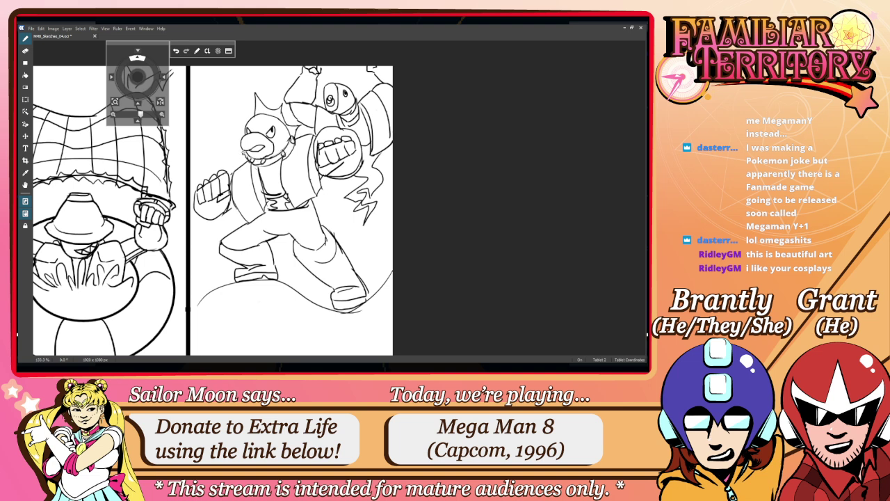
pyautogui.moveTo(258, 167); pyautogui.dragTo(258, 172)
pyautogui.hotkey('ctrl', 's')
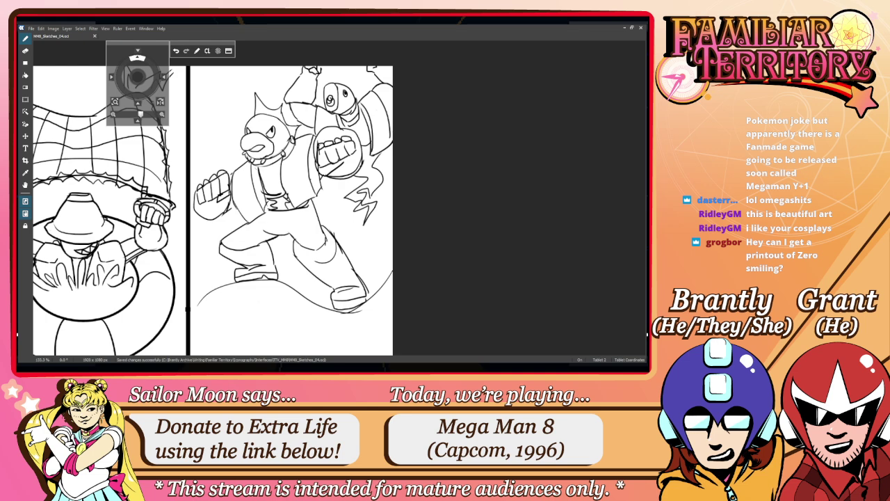
pyautogui.moveTo(286, 289); pyautogui.dragTo(293, 196)
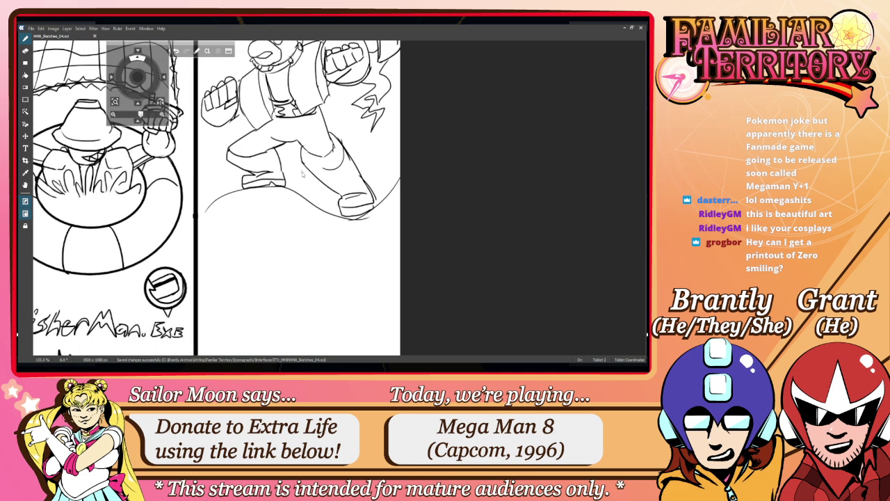
pyautogui.rightClick(347, 162)
pyautogui.moveTo(349, 165); pyautogui.dragTo(334, 207)
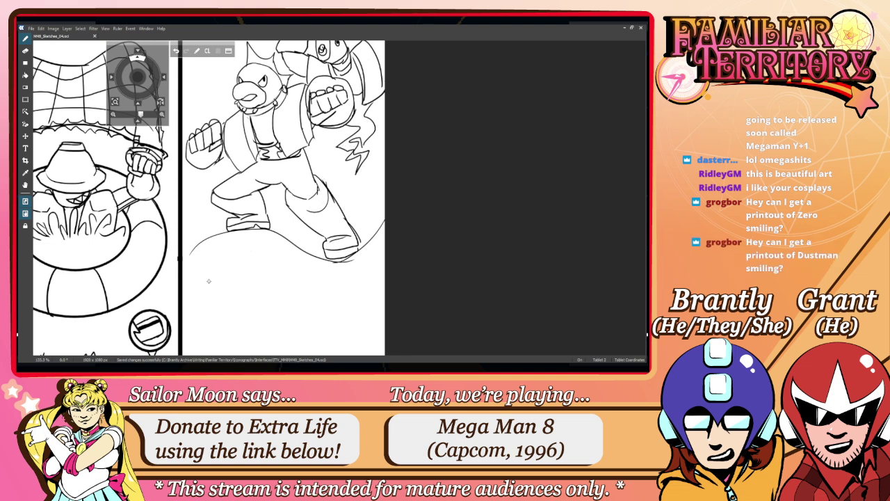
pyautogui.moveTo(202, 264); pyautogui.dragTo(200, 306)
pyautogui.moveTo(199, 271)
pyautogui.mouseDown()
pyautogui.moveTo(209, 255)
pyautogui.moveTo(239, 265)
pyautogui.moveTo(235, 289)
pyautogui.moveTo(212, 284)
pyautogui.mouseUp()
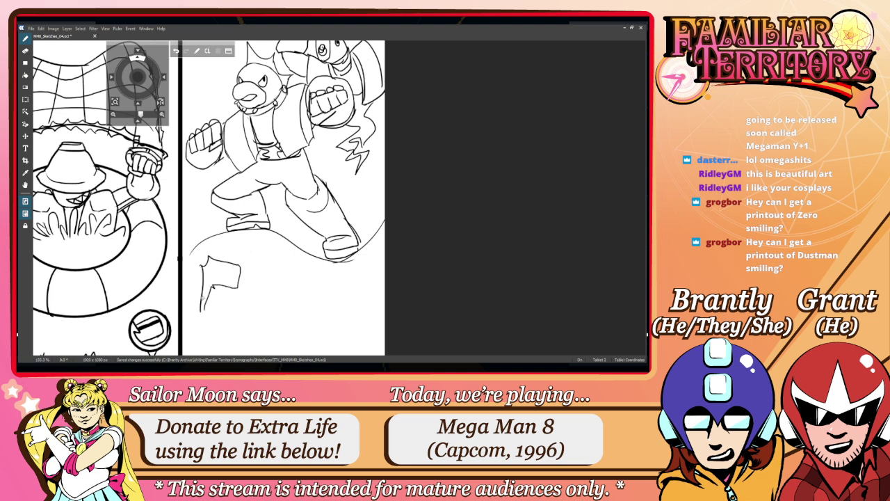
pyautogui.hotkey('ctrl', 'z')
pyautogui.moveTo(201, 311)
pyautogui.mouseDown()
pyautogui.moveTo(220, 291)
pyautogui.moveTo(201, 310)
pyautogui.mouseUp()
pyautogui.hotkey('ctrl', 'z')
pyautogui.moveTo(211, 292); pyautogui.dragTo(237, 292)
pyautogui.hotkey('ctrl', 'z')
pyautogui.hotkey('ctrl', 'z')
pyautogui.hotkey('ctrl', 'z')
pyautogui.hotkey('ctrl', 'z')
pyautogui.hotkey('ctrl', 'z')
pyautogui.hotkey('ctrl', 'z')
# Step: Hand-letter the name "Pisces Fisher" beneath the ground line, add a detail line to the creature's body, and save
pyautogui.moveTo(203, 265); pyautogui.dragTo(204, 303)
pyautogui.moveTo(203, 265)
pyautogui.mouseDown()
pyautogui.moveTo(222, 256)
pyautogui.moveTo(209, 300)
pyautogui.mouseUp()
pyautogui.moveTo(207, 255)
pyautogui.mouseDown()
pyautogui.moveTo(209, 276)
pyautogui.moveTo(230, 298)
pyautogui.moveTo(232, 274)
pyautogui.moveTo(237, 294)
pyautogui.moveTo(300, 304)
pyautogui.moveTo(293, 277)
pyautogui.moveTo(281, 298)
pyautogui.mouseUp()
pyautogui.rightClick(302, 276)
pyautogui.moveTo(286, 265); pyautogui.dragTo(310, 258)
pyautogui.moveTo(284, 282)
pyautogui.mouseDown()
pyautogui.moveTo(295, 278)
pyautogui.moveTo(305, 297)
pyautogui.mouseUp()
pyautogui.moveTo(316, 264)
pyautogui.mouseDown()
pyautogui.moveTo(322, 296)
pyautogui.moveTo(352, 282)
pyautogui.moveTo(299, 271)
pyautogui.mouseUp()
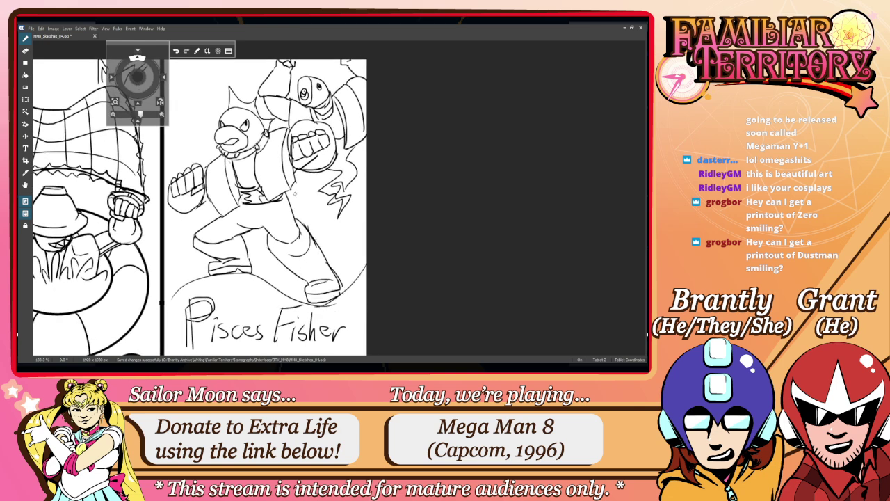
pyautogui.moveTo(331, 120)
pyautogui.mouseDown()
pyautogui.moveTo(340, 119)
pyautogui.moveTo(333, 125)
pyautogui.moveTo(342, 140)
pyautogui.moveTo(325, 121)
pyautogui.moveTo(339, 134)
pyautogui.mouseUp()
pyautogui.hotkey('ctrl', 's')
# Step: Hand-write the caption "Mega Man Star Force" on two lines at the foot of the fourth panel and save
pyautogui.rightClick(295, 205)
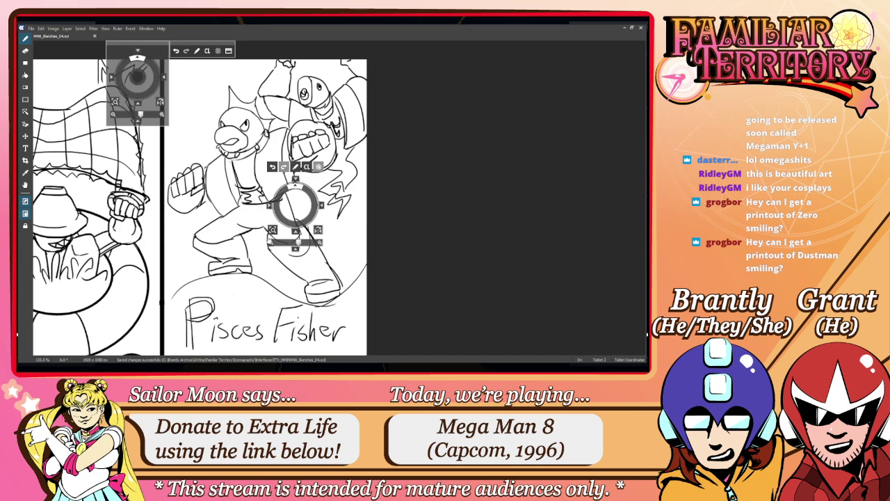
pyautogui.click(271, 242)
pyautogui.click(270, 242)
pyautogui.click(271, 242)
pyautogui.moveTo(247, 263); pyautogui.dragTo(326, 214)
pyautogui.click(371, 253)
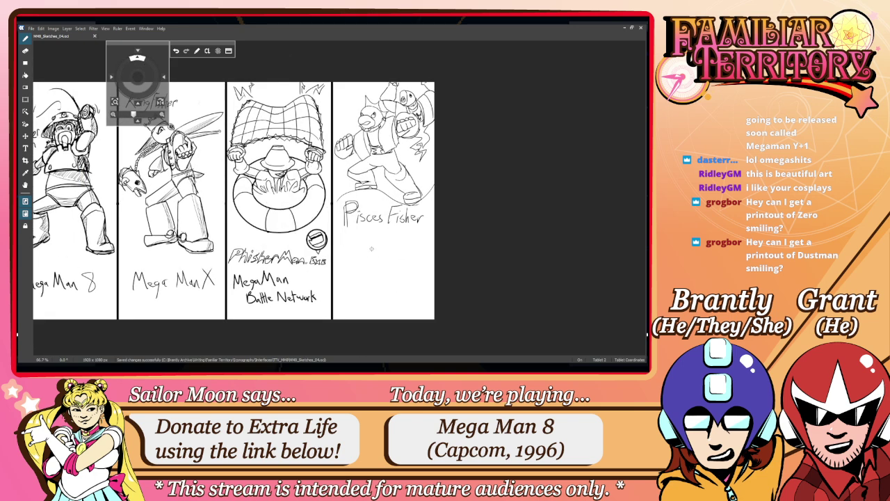
pyautogui.moveTo(338, 289)
pyautogui.mouseDown()
pyautogui.moveTo(409, 283)
pyautogui.moveTo(360, 296)
pyautogui.moveTo(353, 307)
pyautogui.moveTo(365, 306)
pyautogui.mouseUp()
pyautogui.moveTo(360, 299); pyautogui.dragTo(381, 299)
pyautogui.moveTo(390, 291)
pyautogui.mouseDown()
pyautogui.moveTo(389, 306)
pyautogui.moveTo(396, 290)
pyautogui.mouseUp()
pyautogui.moveTo(388, 298); pyautogui.dragTo(394, 298)
pyautogui.moveTo(397, 296); pyautogui.dragTo(405, 305)
pyautogui.moveTo(405, 296)
pyautogui.mouseDown()
pyautogui.moveTo(397, 305)
pyautogui.moveTo(407, 296)
pyautogui.mouseUp()
pyautogui.moveTo(411, 295); pyautogui.dragTo(418, 299)
pyautogui.hotkey('ctrl', 's')
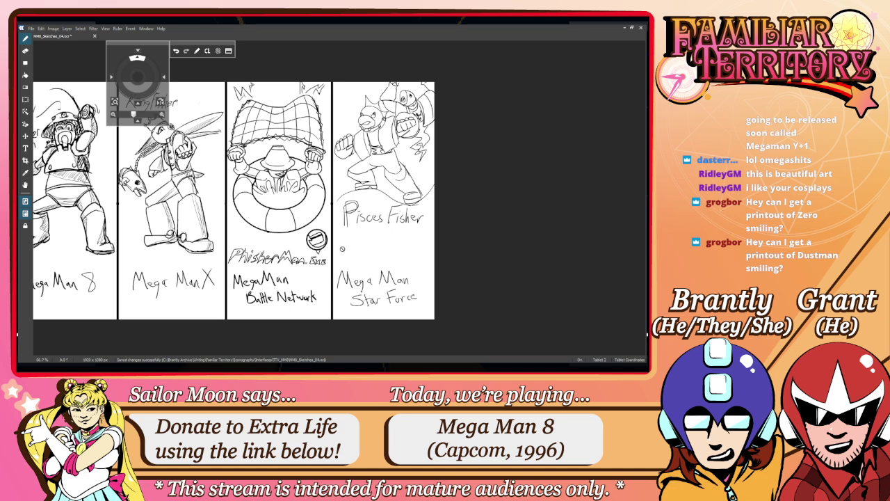
# Step: Bring the complete four-panel sheet into view to review all the sketches
pyautogui.press('space')
pyautogui.moveTo(326, 252); pyautogui.dragTo(425, 267)
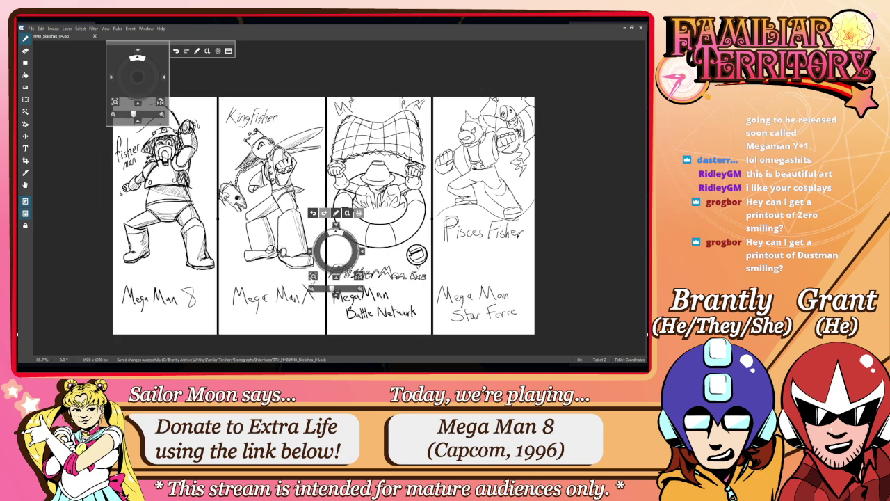
pyautogui.click(311, 289)
pyautogui.moveTo(317, 304); pyautogui.dragTo(311, 321)
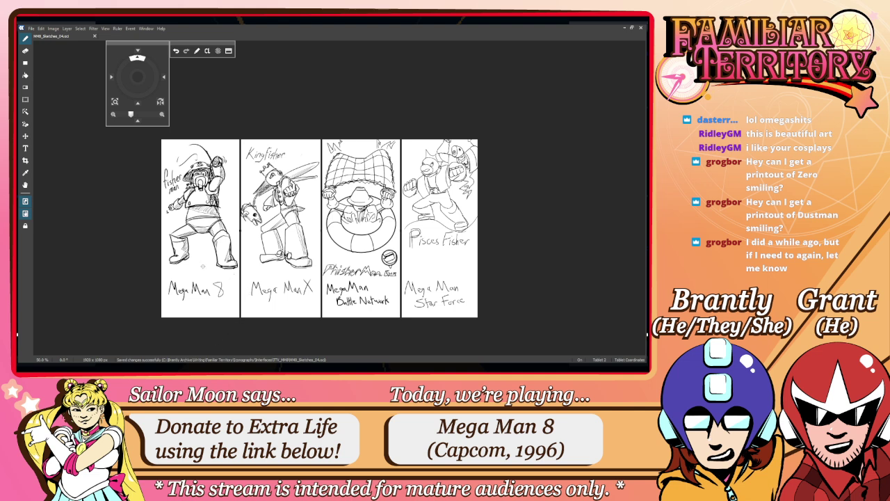
pyautogui.scroll(1, 246, 262)
pyautogui.moveTo(279, 268); pyautogui.dragTo(255, 279)
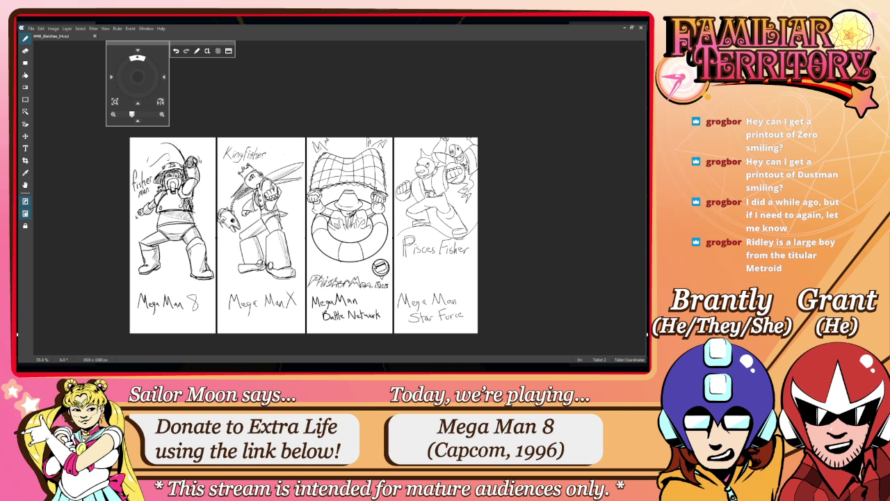
# Step: Switch to the Mega Man 8 game and close its Options menu
pyautogui.hotkey('alt', 'Tab')
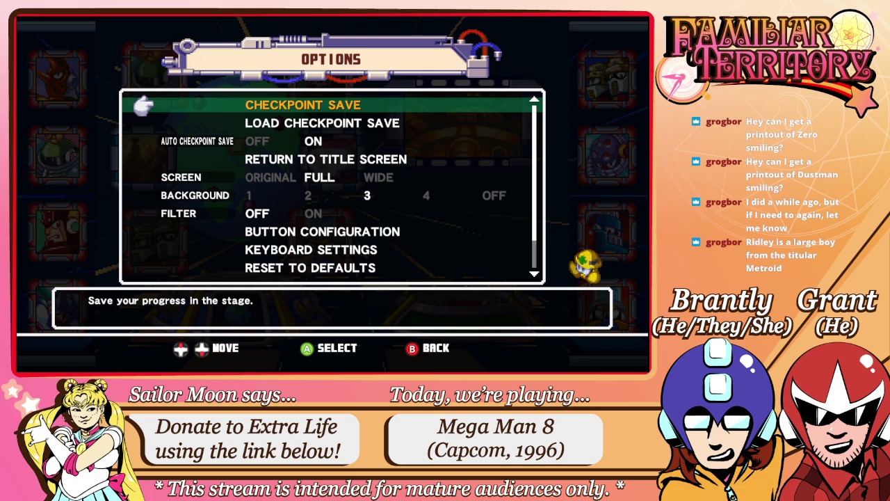
pyautogui.press('Escape')
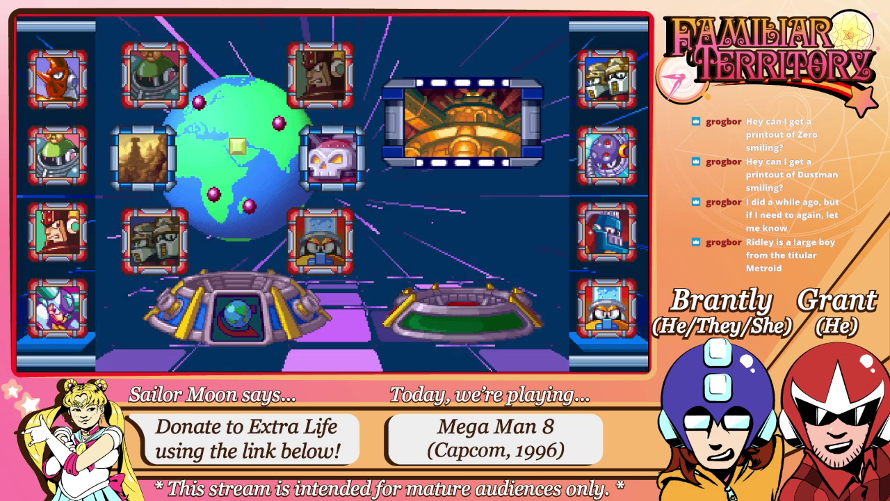